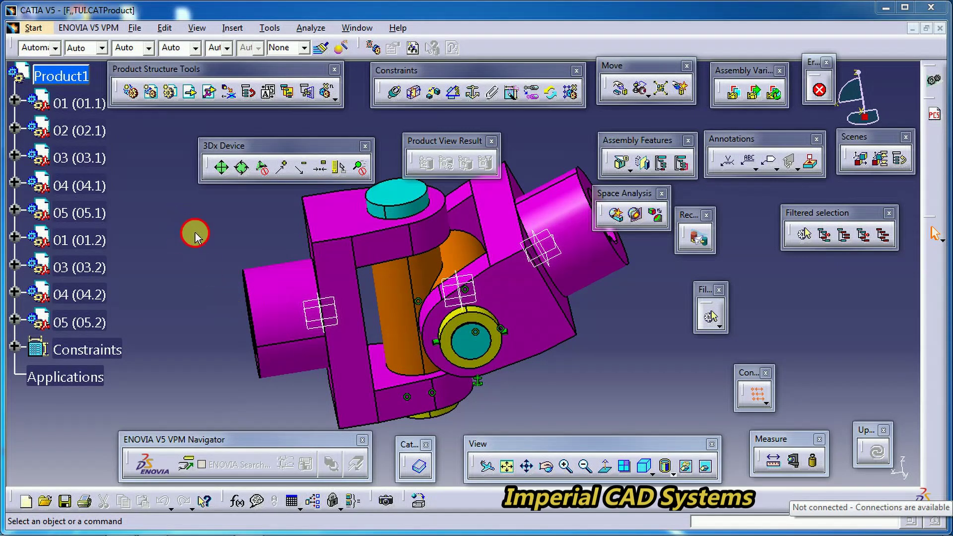
Step: Start an Assembly Split and pick part 01's zx plane as the cutting plane
middle_drag(439, 257, 491, 305)
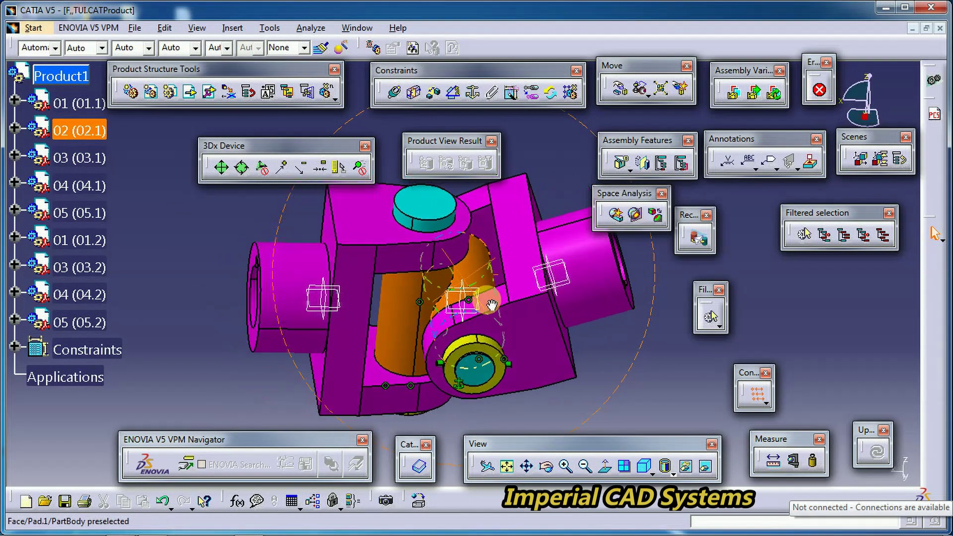
middle_drag(491, 305, 563, 230)
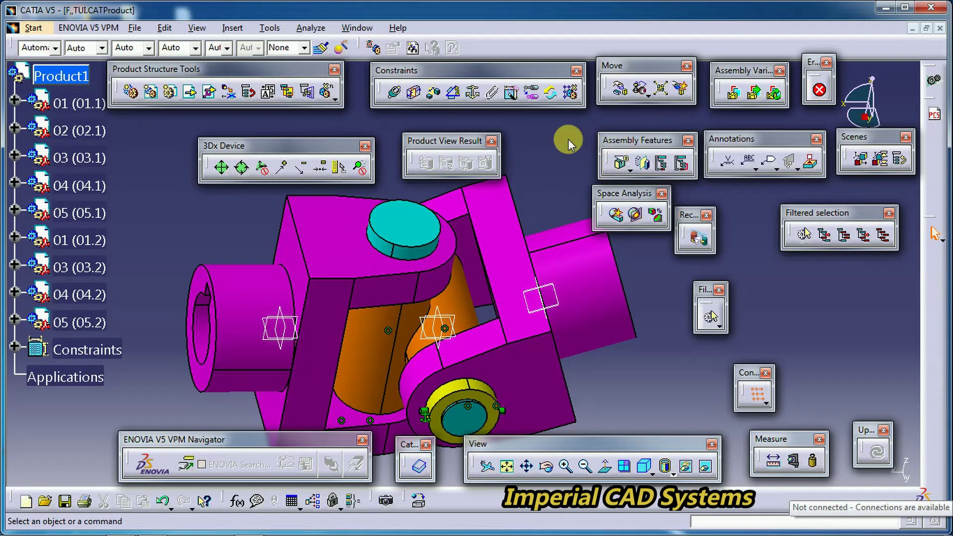
drag(618, 146, 565, 146)
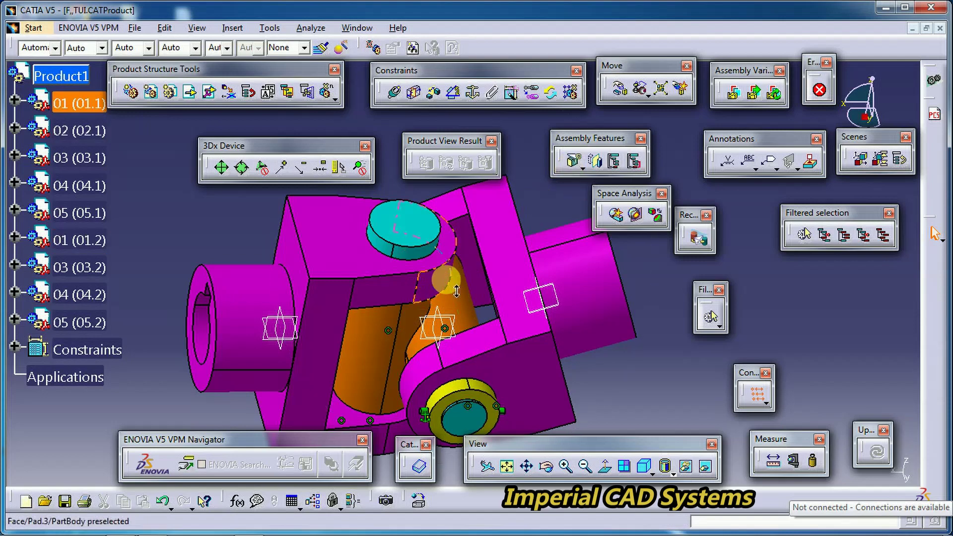
mouse_move(439, 283)
middle_down()
mouse_move(529, 390)
mouse_move(492, 348)
mouse_move(447, 329)
middle_up()
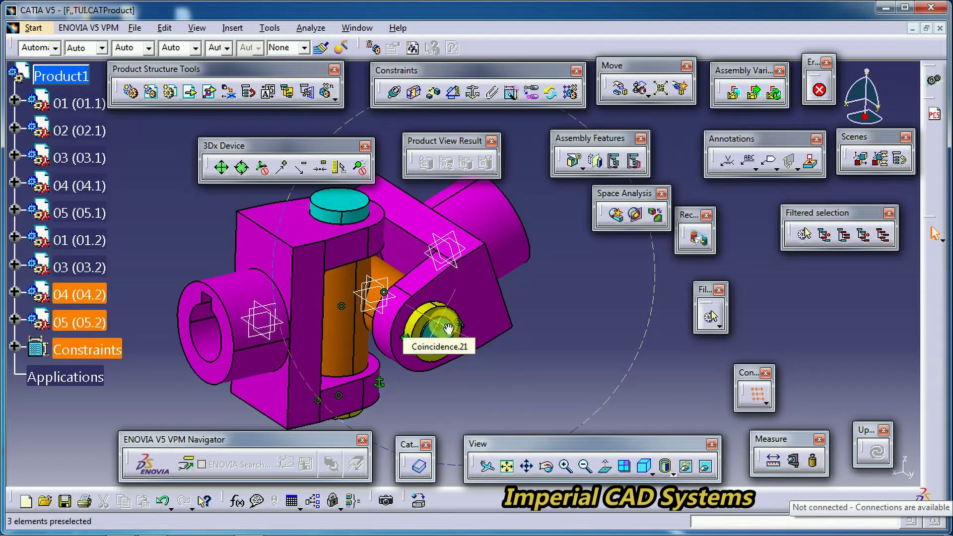
middle_drag(446, 330, 406, 342)
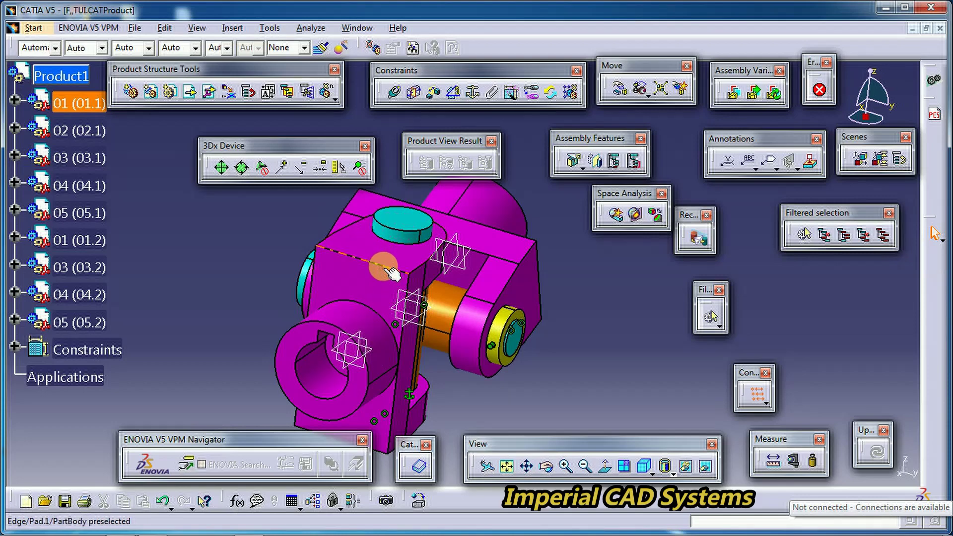
mouse_move(512, 333)
middle_down()
mouse_move(404, 343)
mouse_move(474, 310)
middle_up()
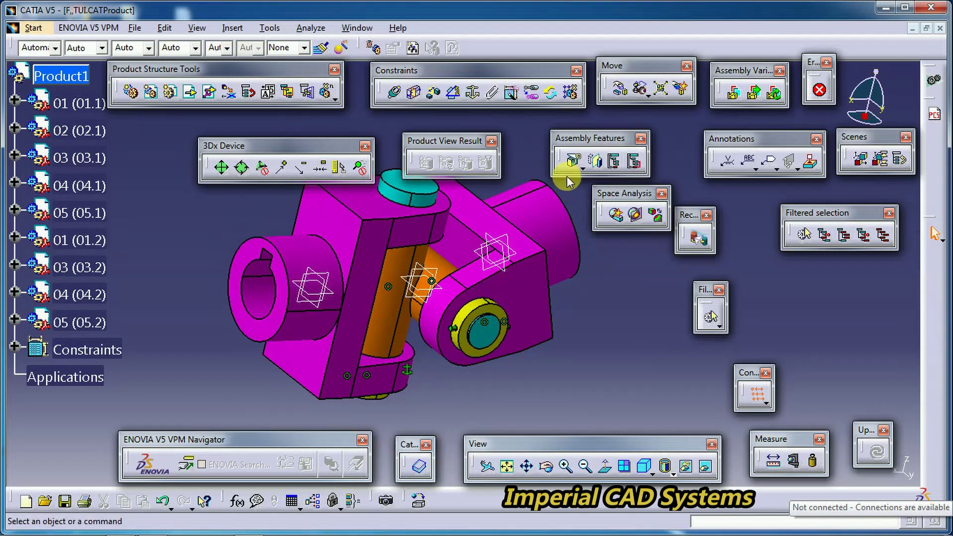
click(572, 160)
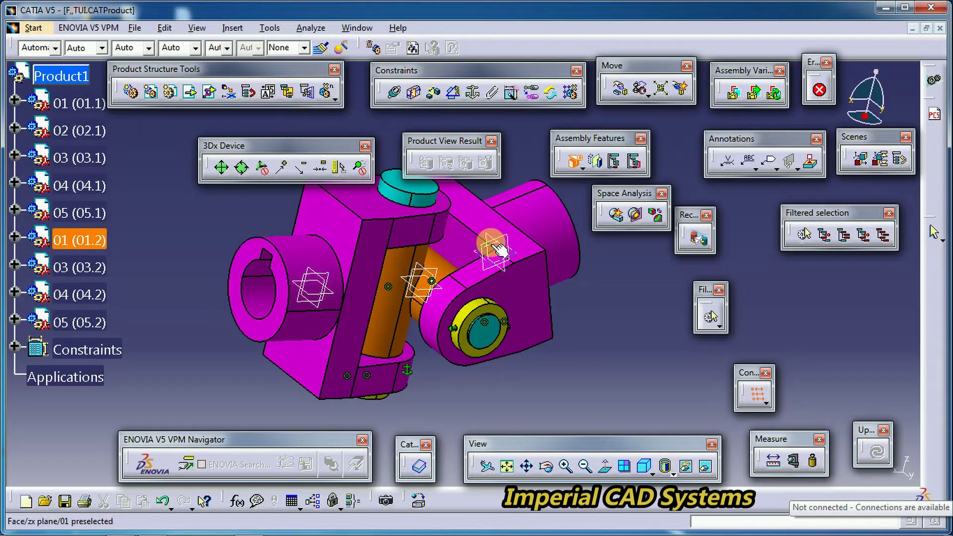
mouse_move(319, 336)
middle_down()
mouse_move(353, 362)
mouse_move(412, 380)
middle_up()
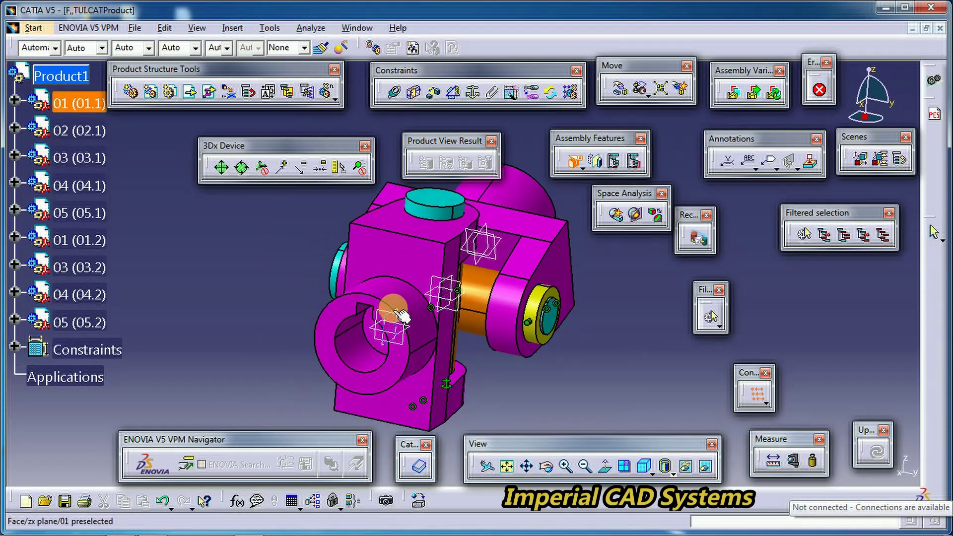
mouse_move(399, 315)
middle_down()
mouse_move(347, 318)
mouse_move(447, 335)
middle_up()
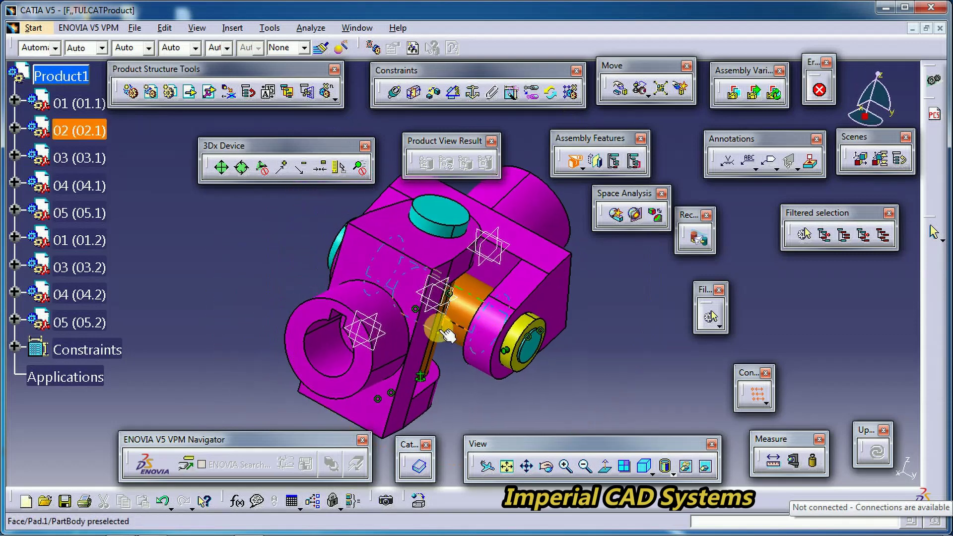
click(381, 320)
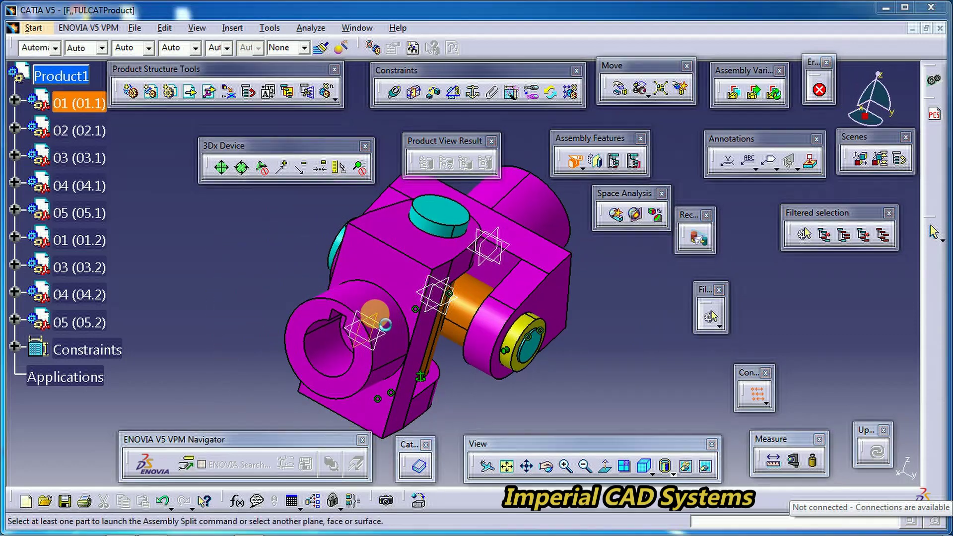
mouse_move(436, 335)
middle_down()
mouse_move(490, 351)
mouse_move(354, 333)
middle_up()
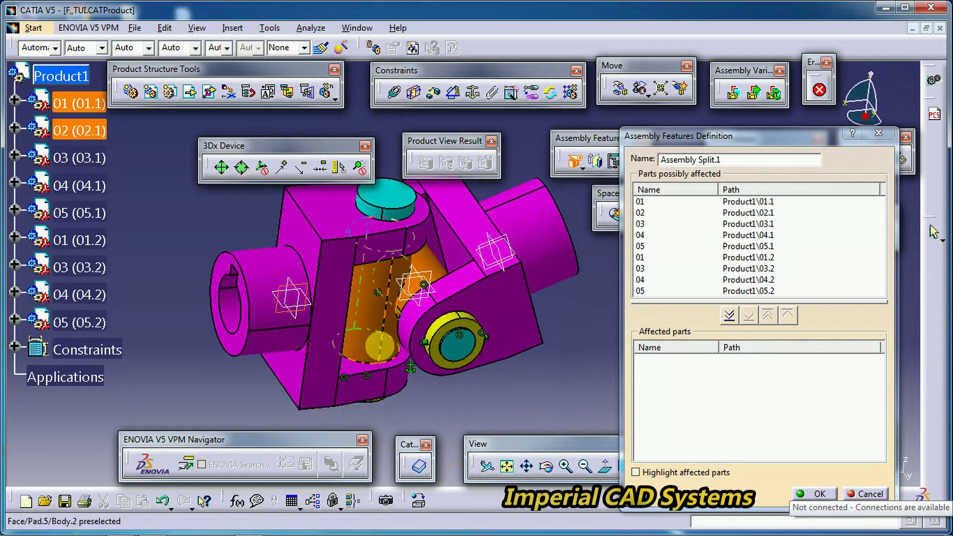
Step: Select part 01 among the possibly affected parts and add it to Affected parts
middle_drag(355, 332, 470, 296)
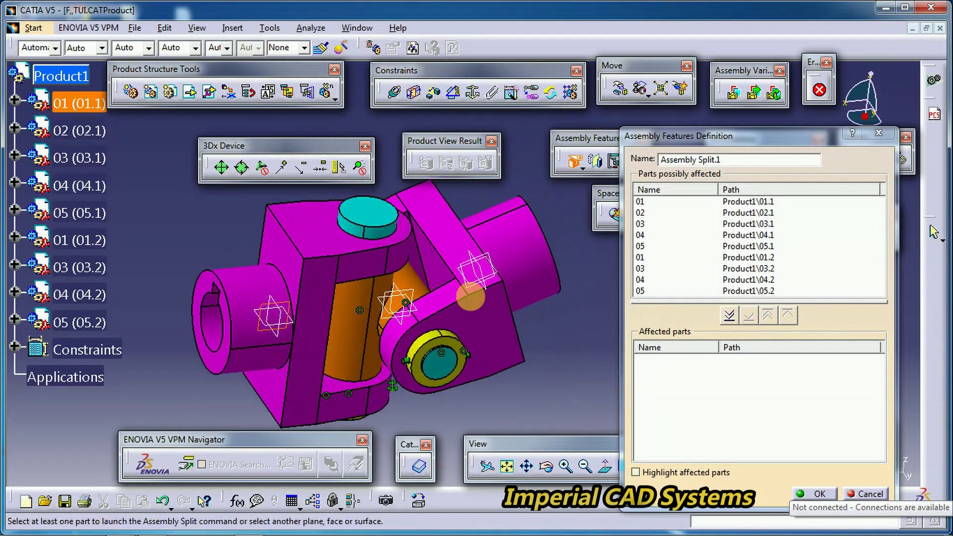
click(644, 202)
click(645, 214)
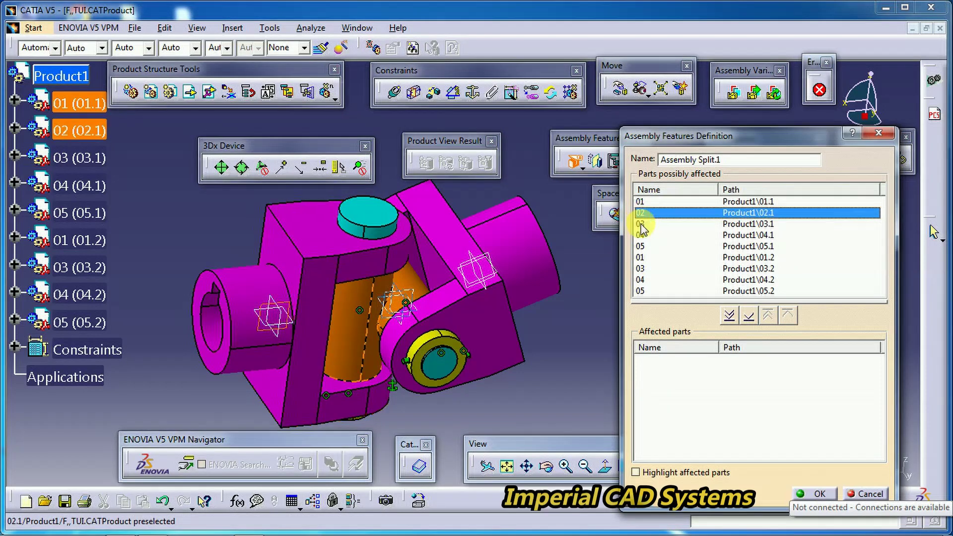
click(642, 225)
click(642, 235)
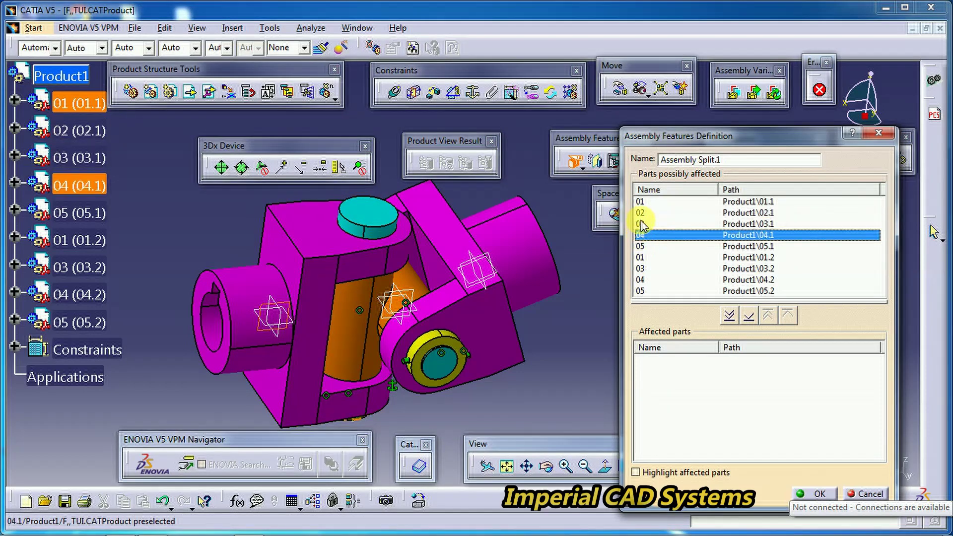
click(642, 203)
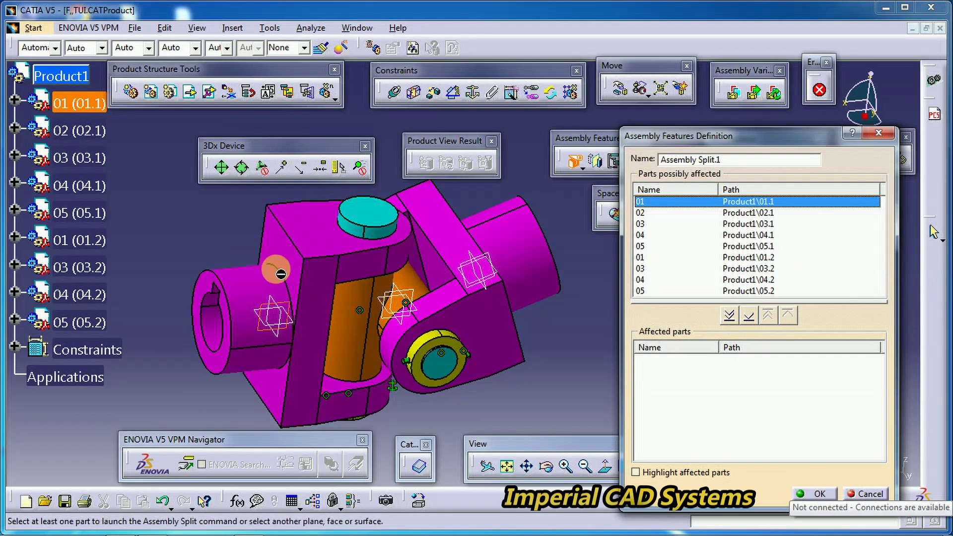
click(749, 317)
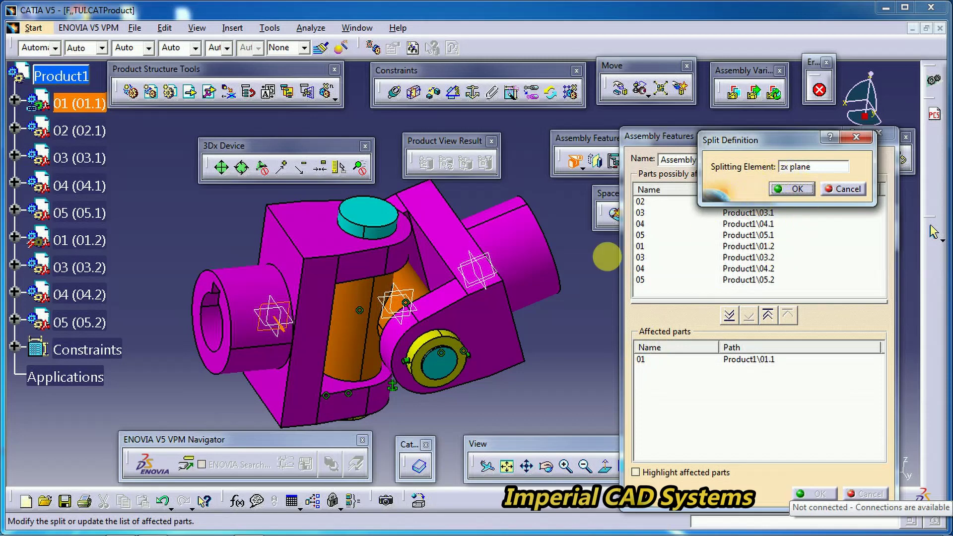
Step: Confirm the zx-plane split of part 01 in Split Definition and Assembly Features Definition
mouse_move(607, 257)
middle_down()
mouse_move(526, 277)
mouse_move(435, 327)
middle_up()
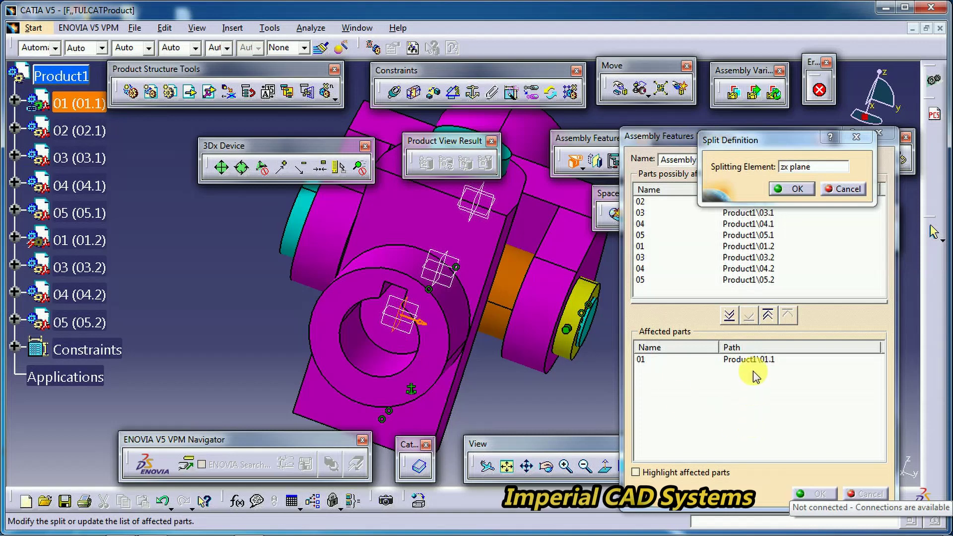
click(794, 189)
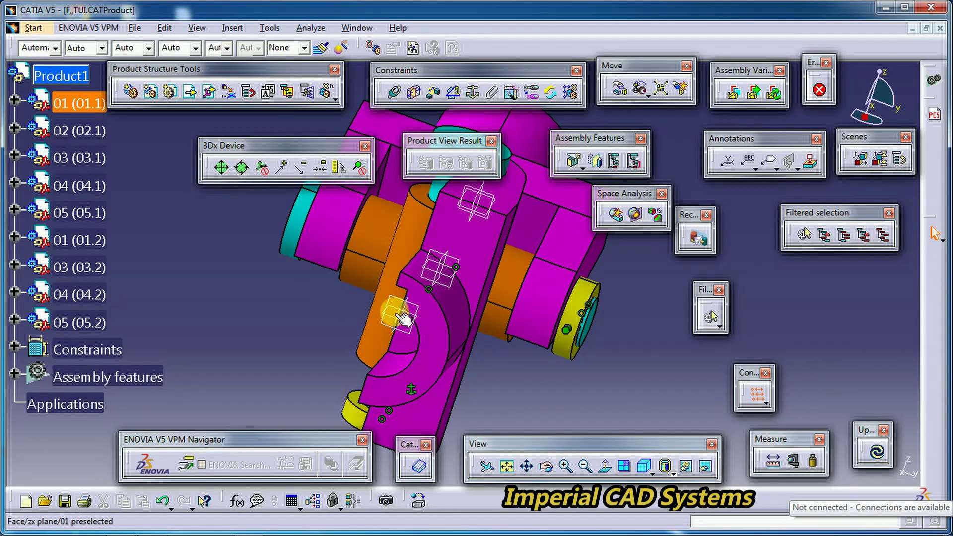
Step: Orbit the split assembly to inspect part 01's half section
mouse_move(408, 316)
middle_down()
mouse_move(517, 316)
mouse_move(583, 359)
middle_up()
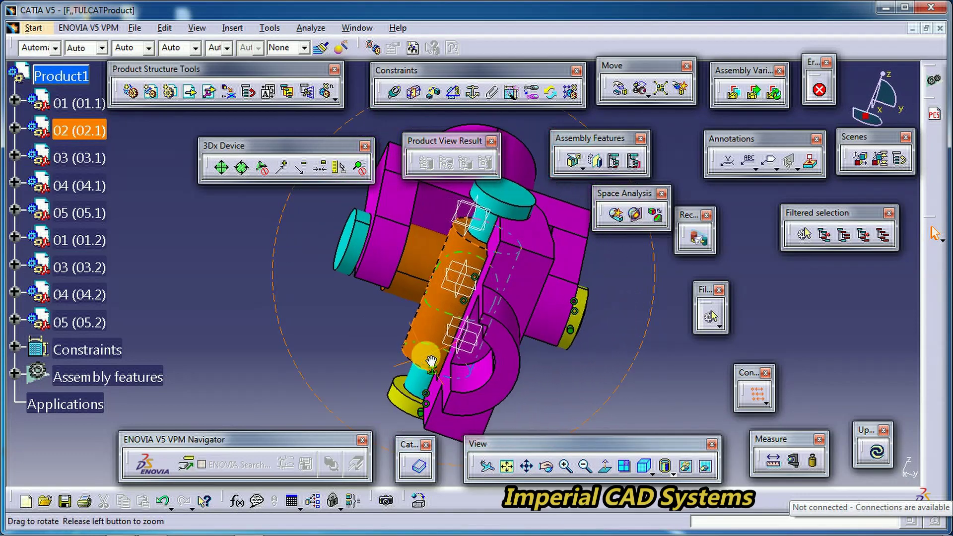
mouse_move(372, 335)
middle_down()
mouse_move(380, 344)
mouse_move(362, 320)
mouse_move(471, 341)
middle_up()
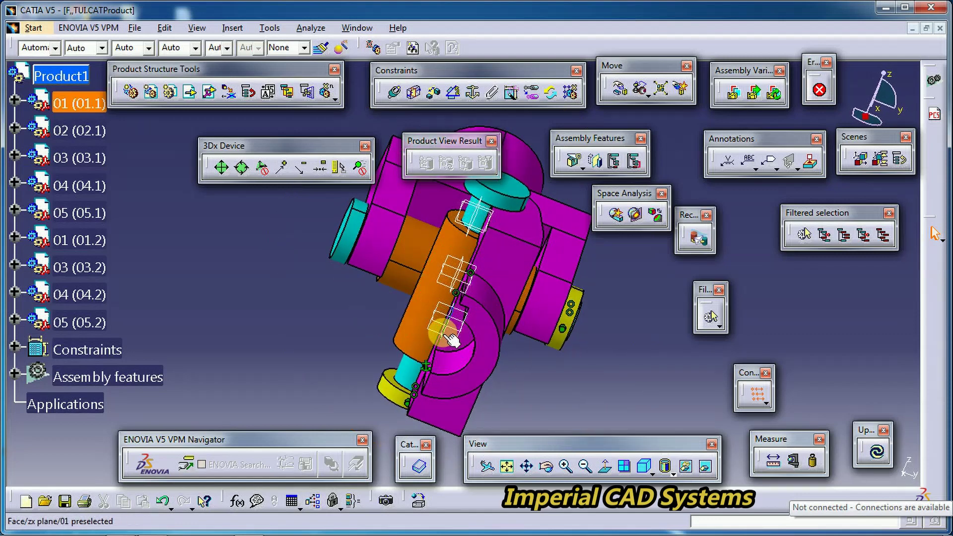
mouse_move(358, 319)
middle_down()
mouse_move(537, 400)
mouse_move(611, 409)
mouse_move(544, 384)
mouse_move(504, 335)
mouse_move(504, 389)
mouse_move(408, 374)
mouse_move(459, 326)
mouse_move(453, 389)
middle_up()
mouse_move(551, 275)
middle_down()
mouse_move(519, 312)
mouse_move(372, 320)
middle_up()
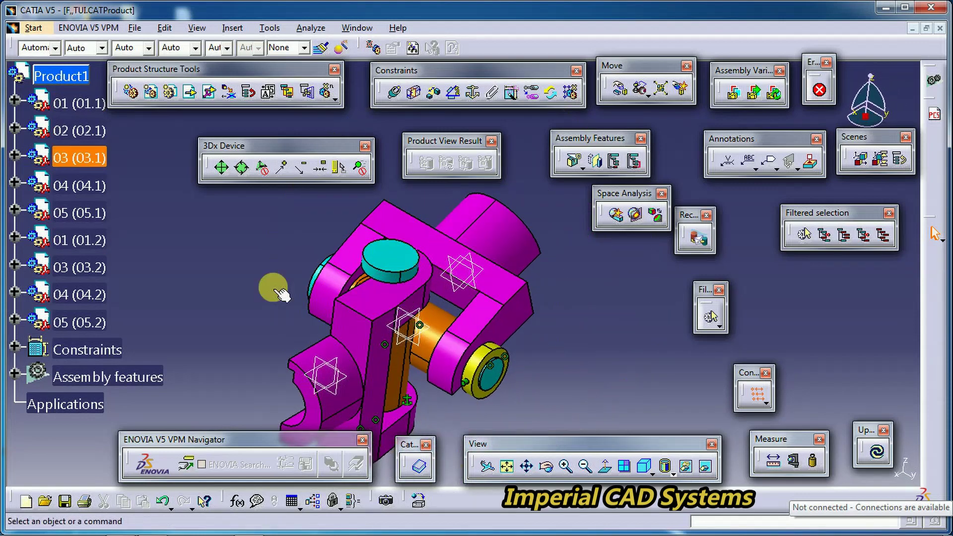
mouse_move(281, 292)
middle_down()
mouse_move(357, 385)
mouse_move(436, 364)
middle_up()
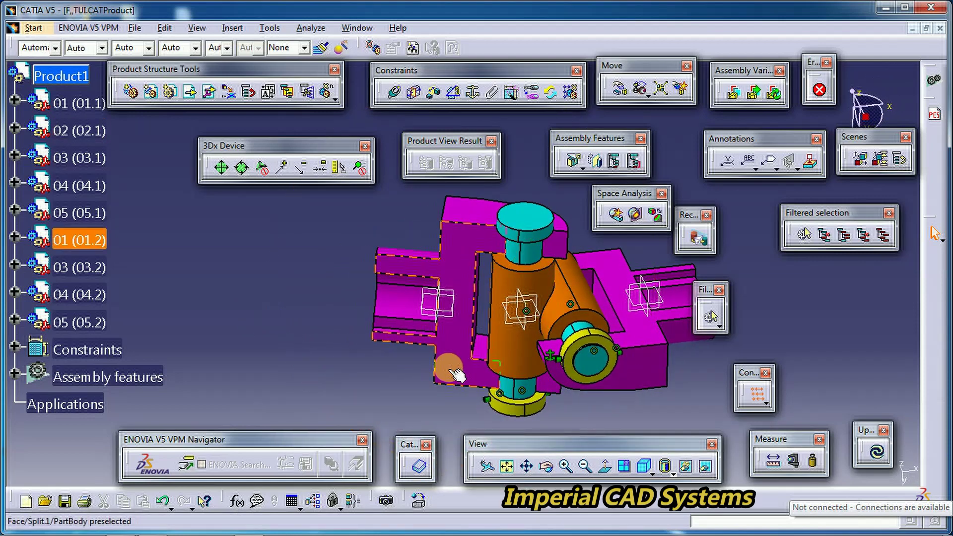
middle_drag(415, 325, 233, 357)
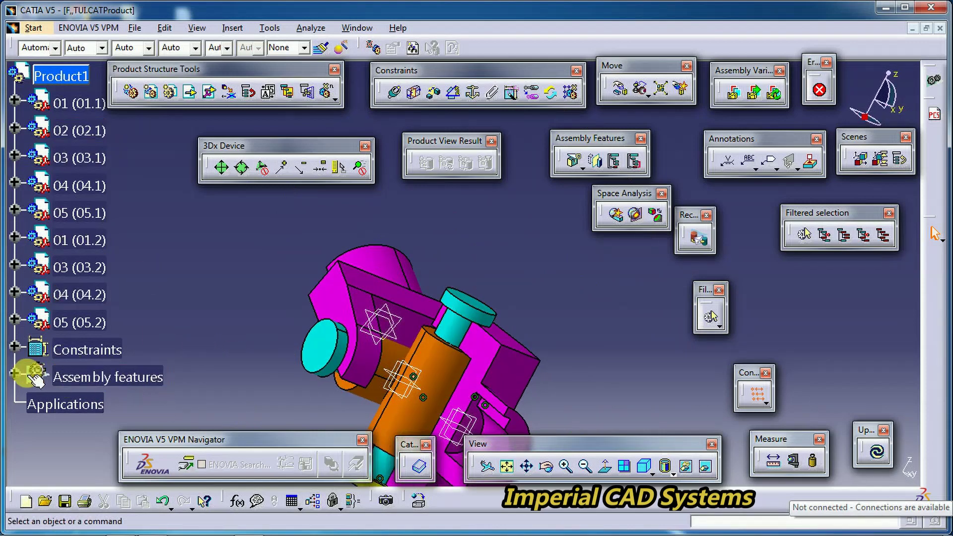
Step: Delete Assembly Split.1 from the expanded Assembly features tree
click(15, 373)
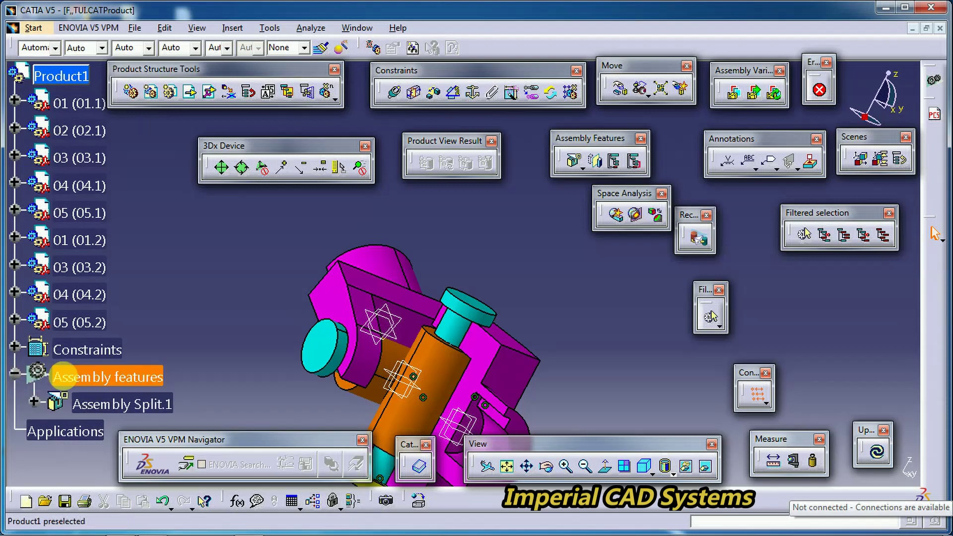
right_click(100, 398)
click(125, 368)
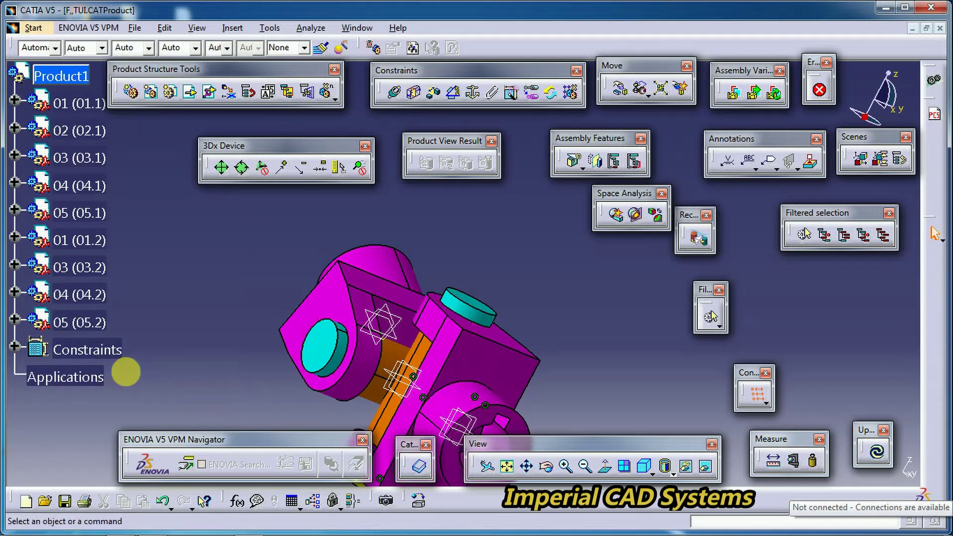
mouse_move(214, 380)
middle_down()
mouse_move(381, 346)
mouse_move(293, 318)
middle_up()
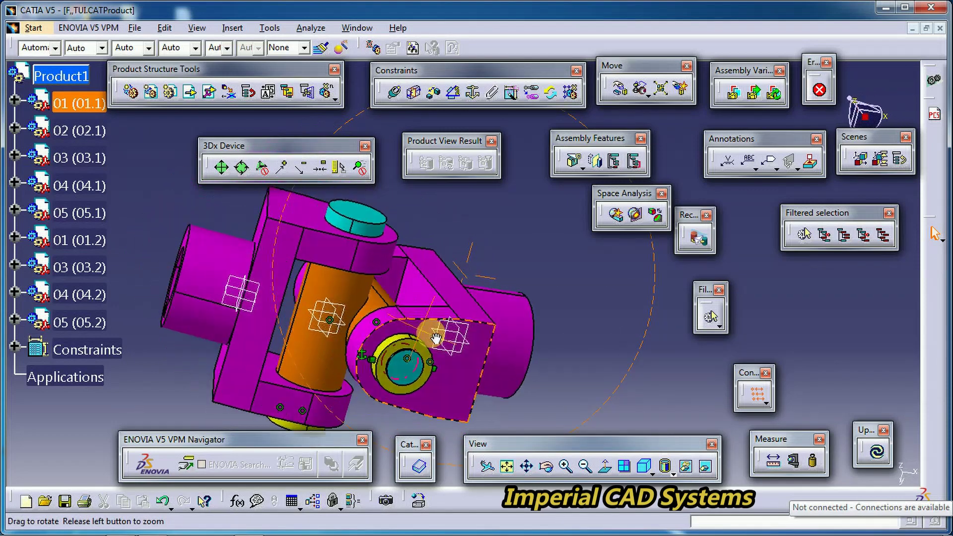
Step: Launch a new Assembly Split and orbit the model to pick part 01's zx plane
mouse_move(293, 319)
middle_down()
mouse_move(462, 372)
mouse_move(565, 297)
middle_up()
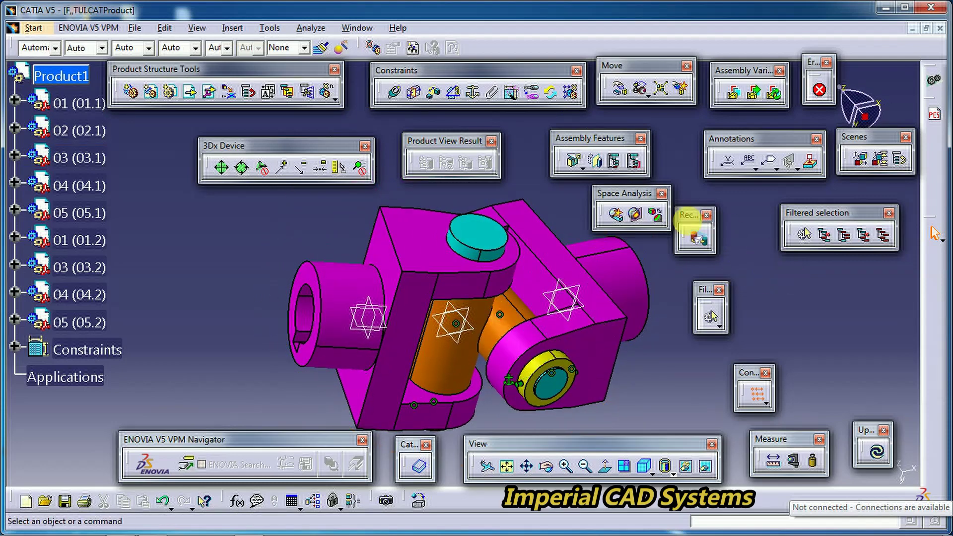
click(573, 162)
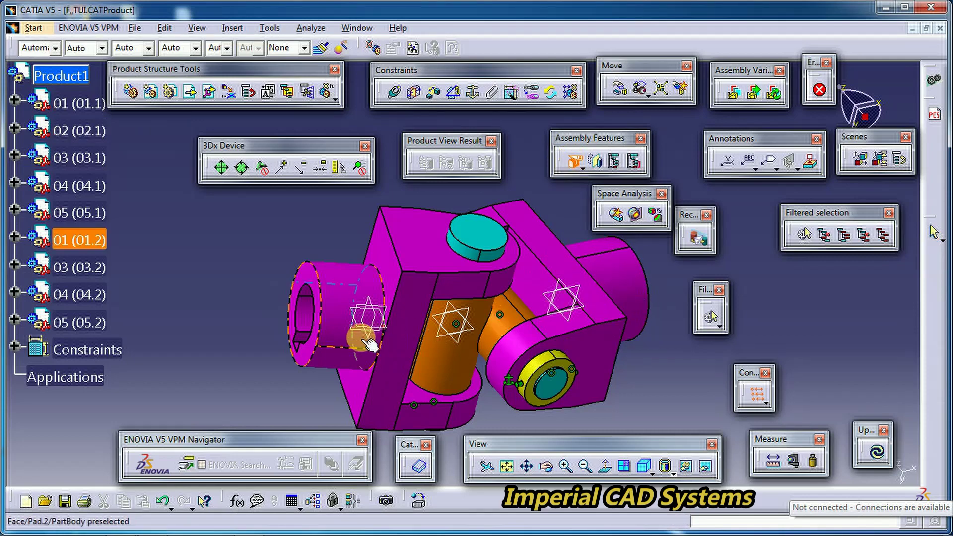
mouse_move(362, 344)
middle_down()
mouse_move(572, 358)
mouse_move(293, 323)
mouse_move(528, 333)
mouse_move(490, 383)
mouse_move(496, 340)
mouse_move(416, 312)
mouse_move(244, 292)
middle_up()
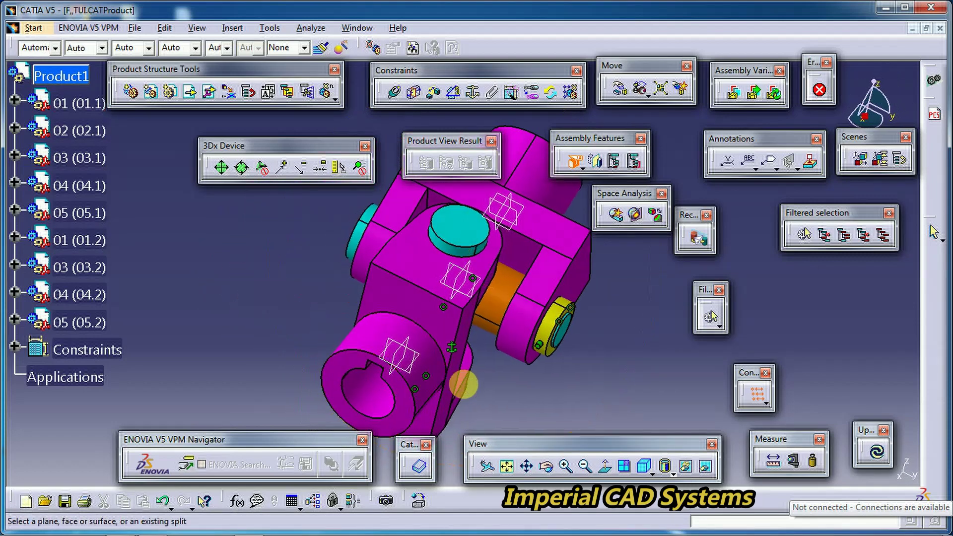
mouse_move(457, 383)
middle_down()
mouse_move(393, 315)
mouse_move(389, 330)
mouse_move(415, 341)
middle_up()
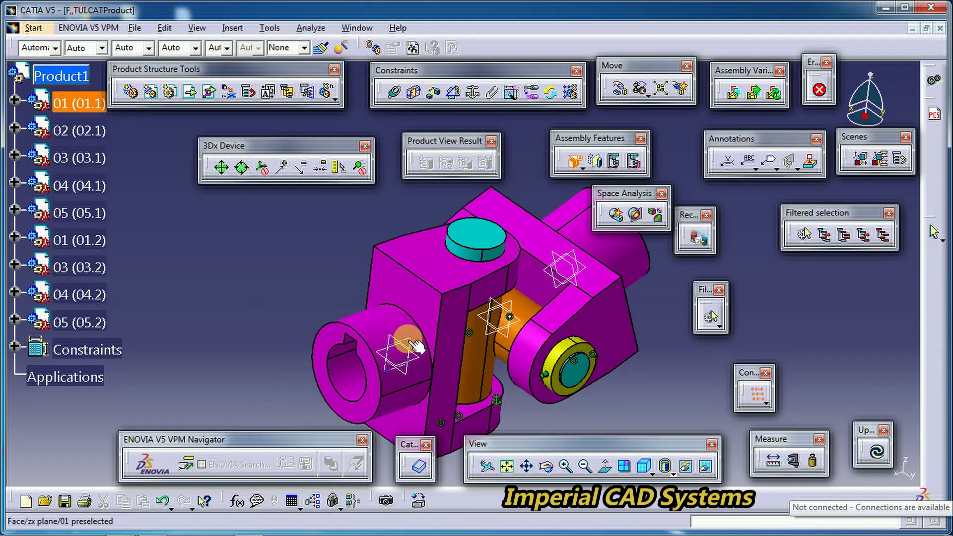
click(405, 341)
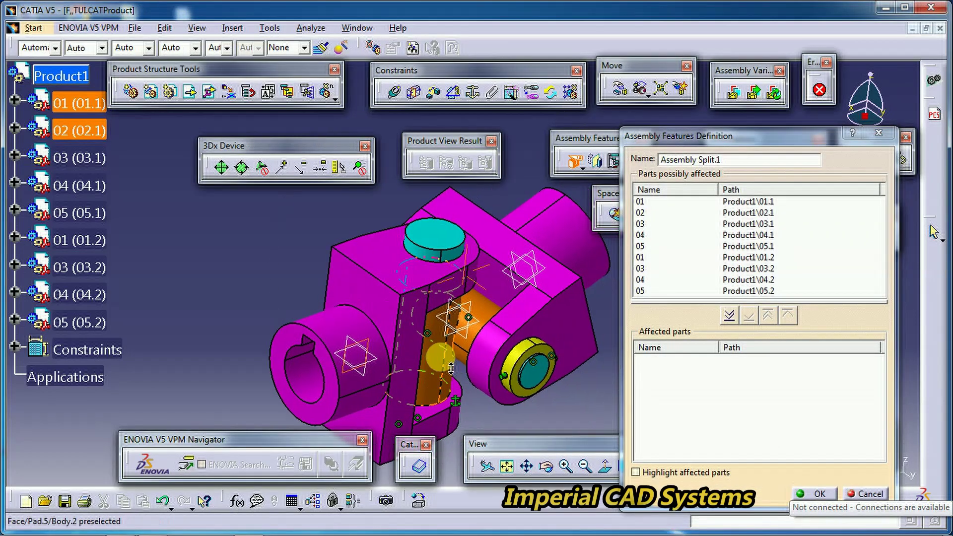
Step: Add parts 01, 02 and 03 to the split's affected parts
middle_drag(452, 366, 663, 217)
click(655, 203)
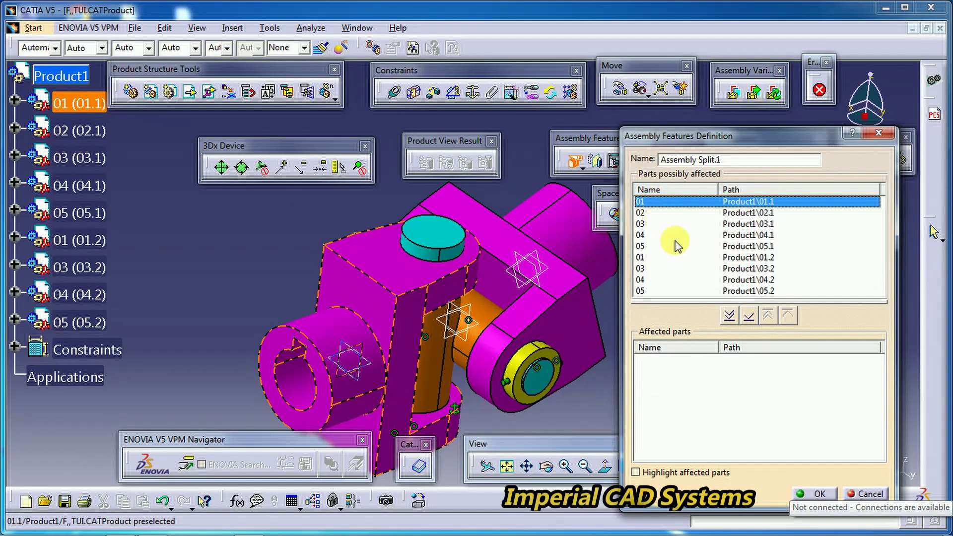
click(749, 316)
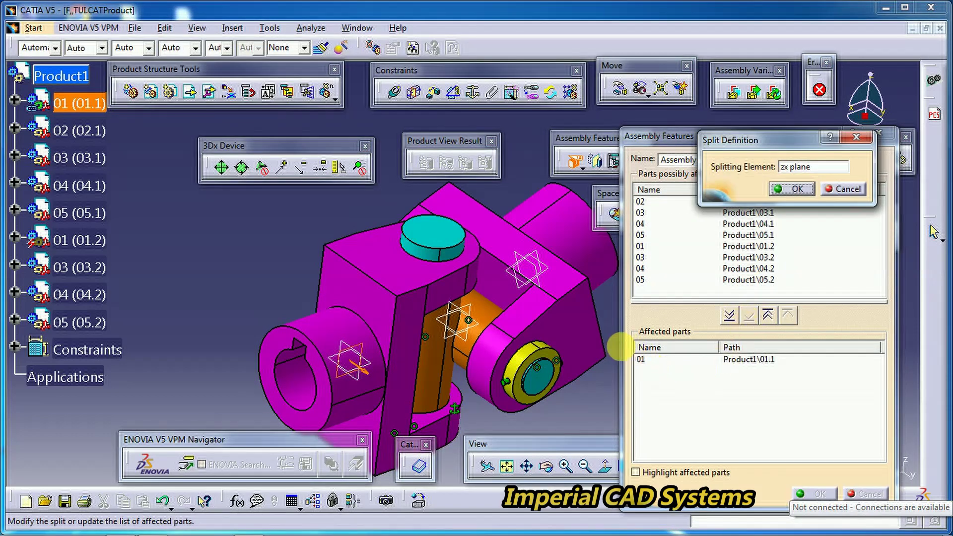
click(644, 203)
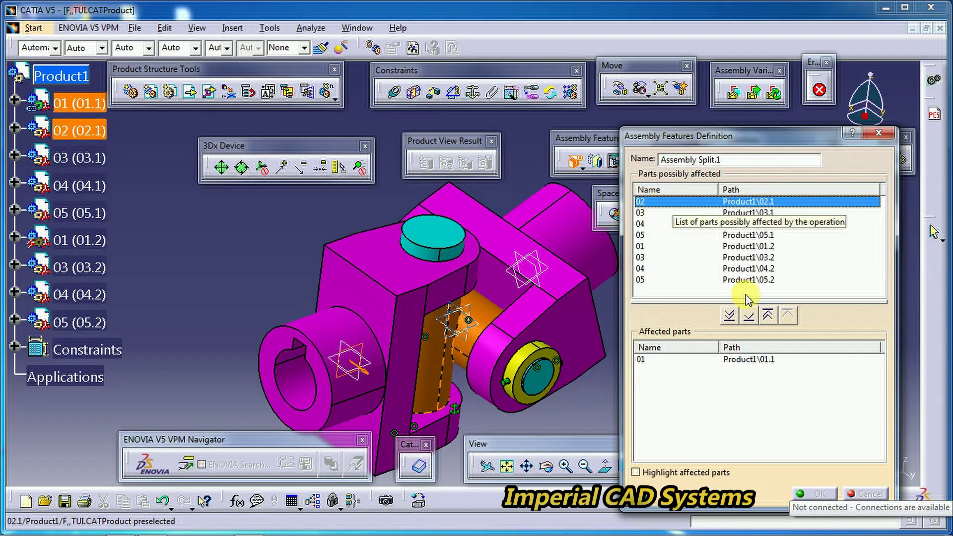
click(748, 315)
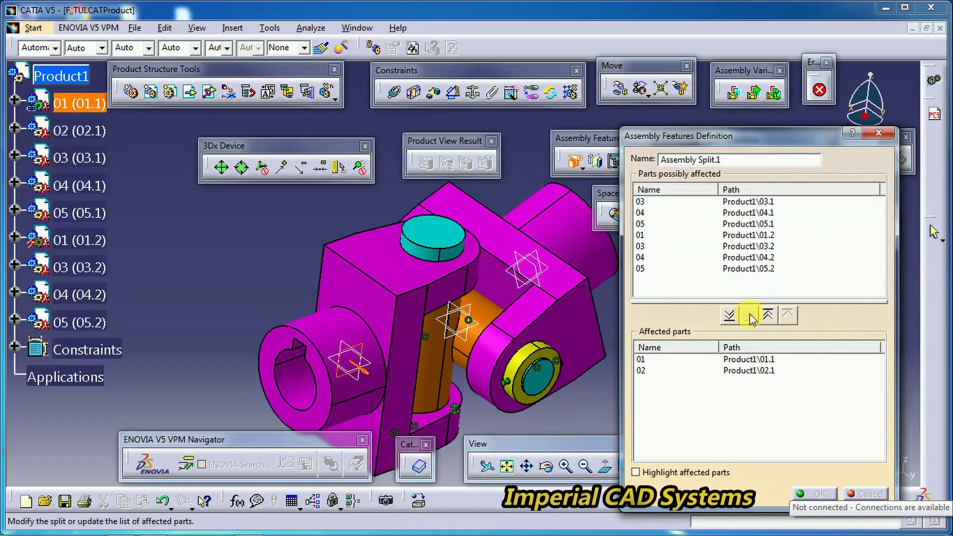
click(645, 212)
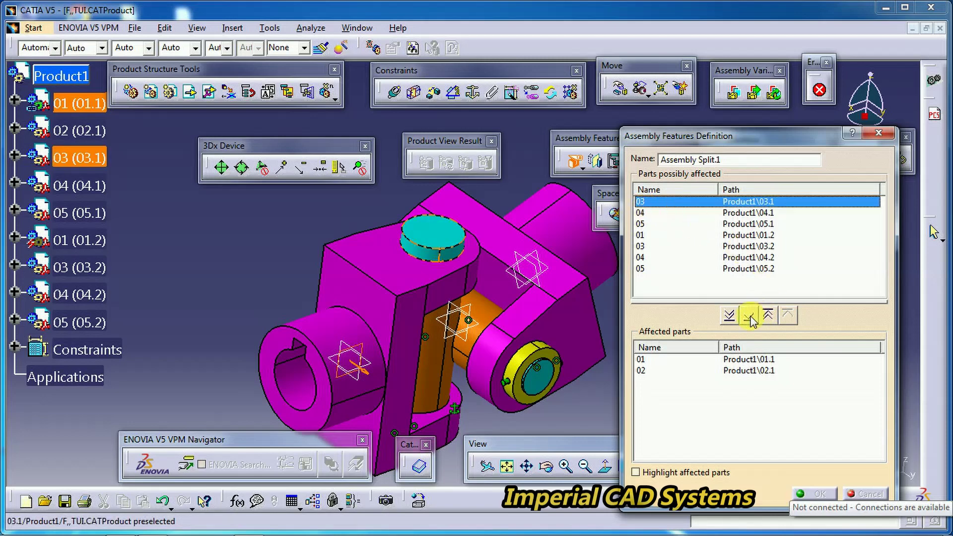
click(748, 316)
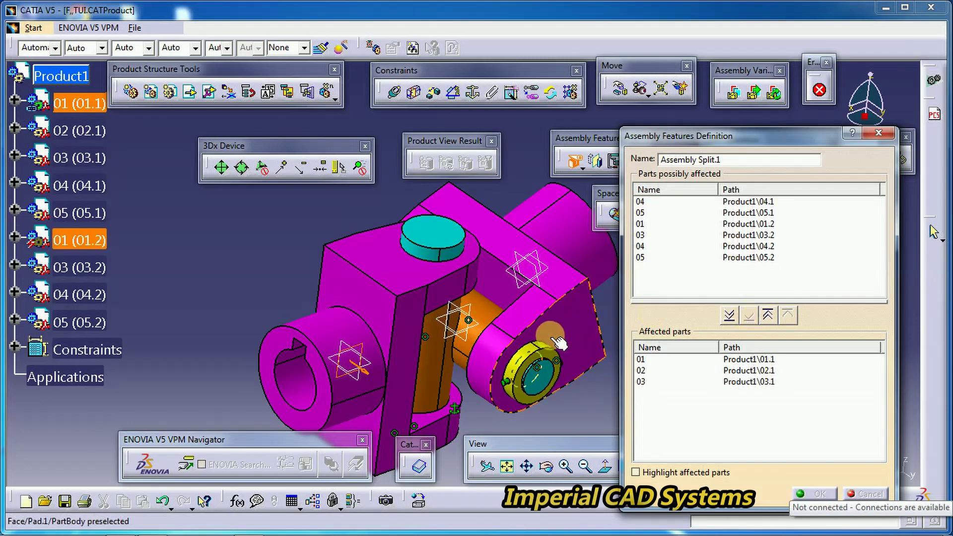
Step: Add parts 04 and 05 to affected parts and move the dialog aside
mouse_move(559, 339)
middle_down()
mouse_move(478, 242)
mouse_move(540, 278)
middle_up()
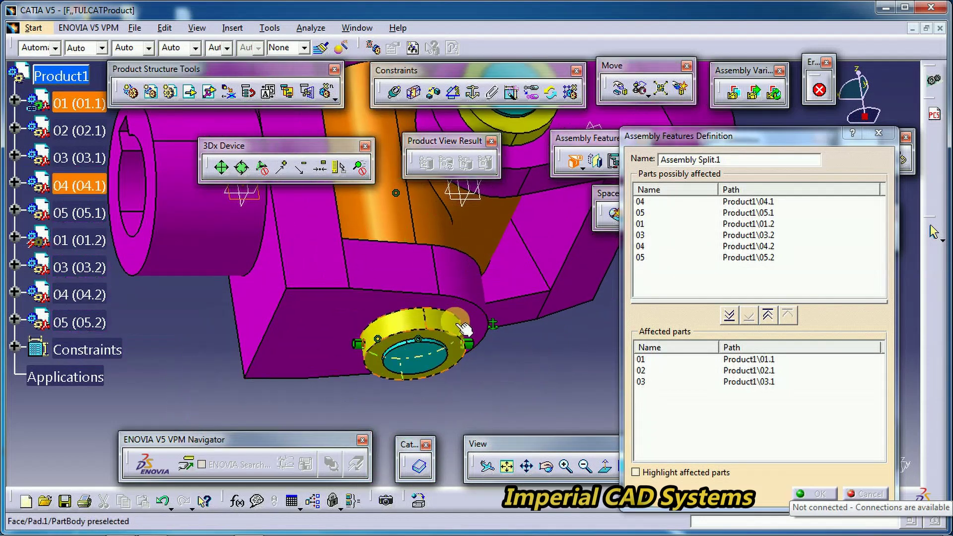
ctrl+middle_drag(539, 279, 543, 282)
click(660, 205)
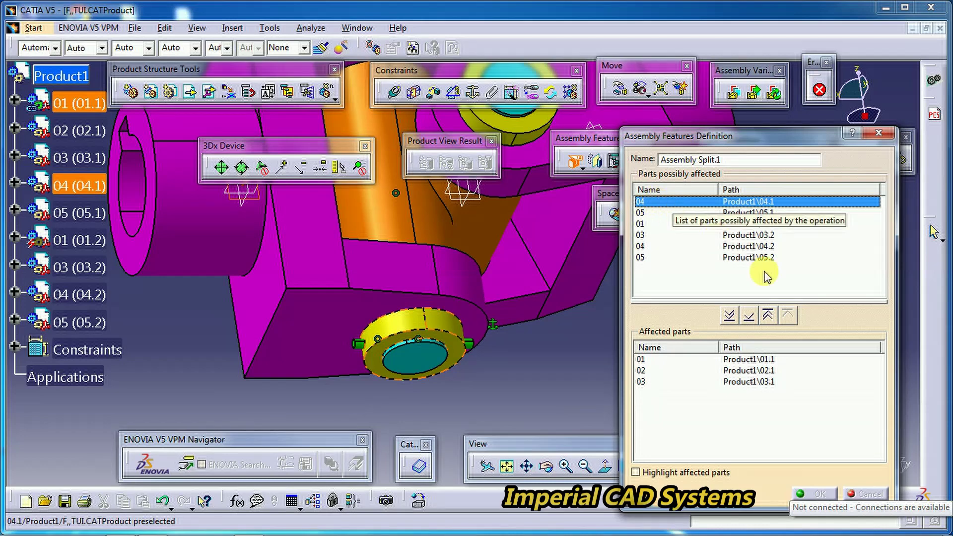
click(748, 316)
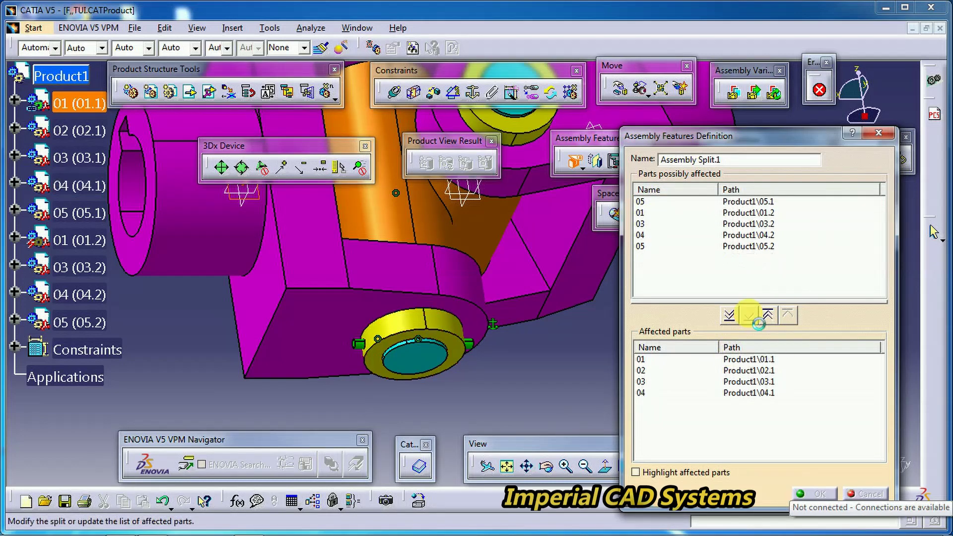
click(650, 202)
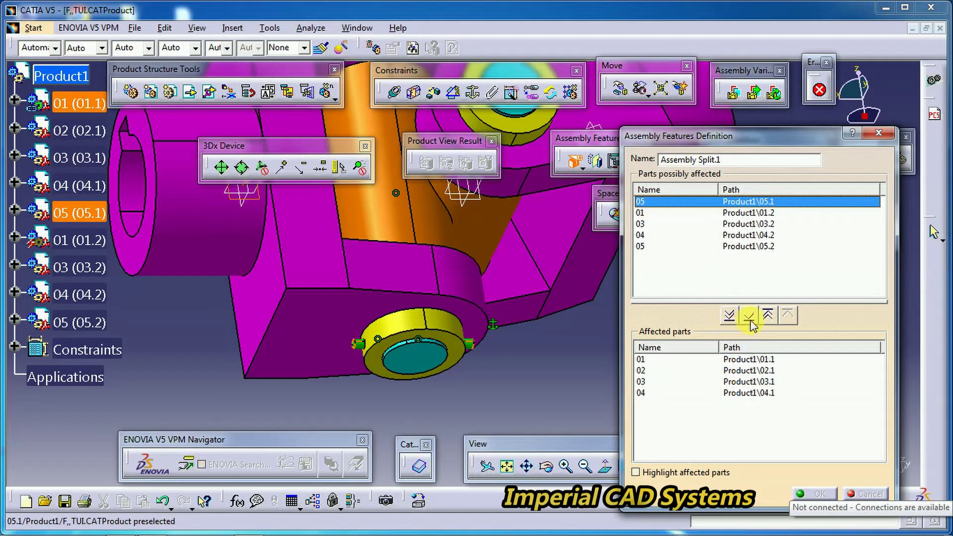
click(748, 316)
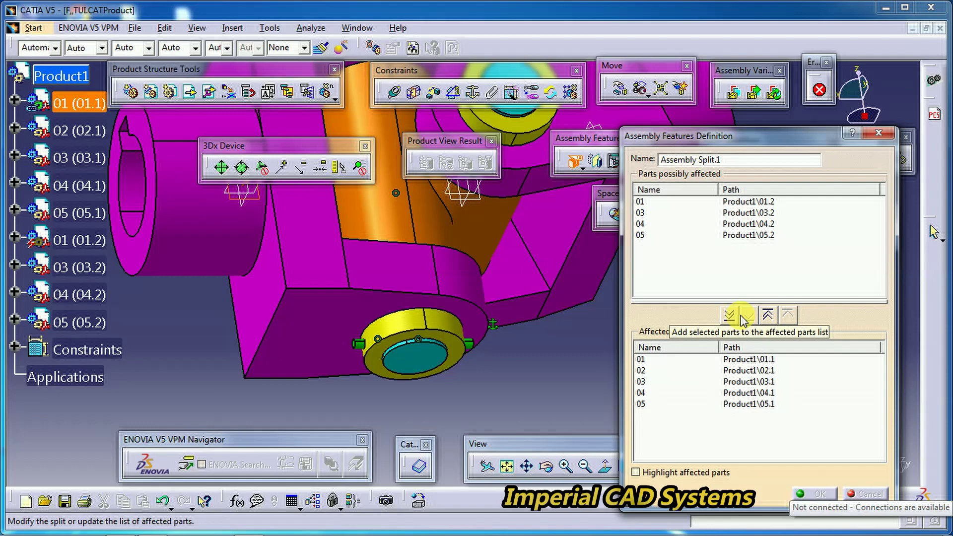
drag(737, 135, 434, 102)
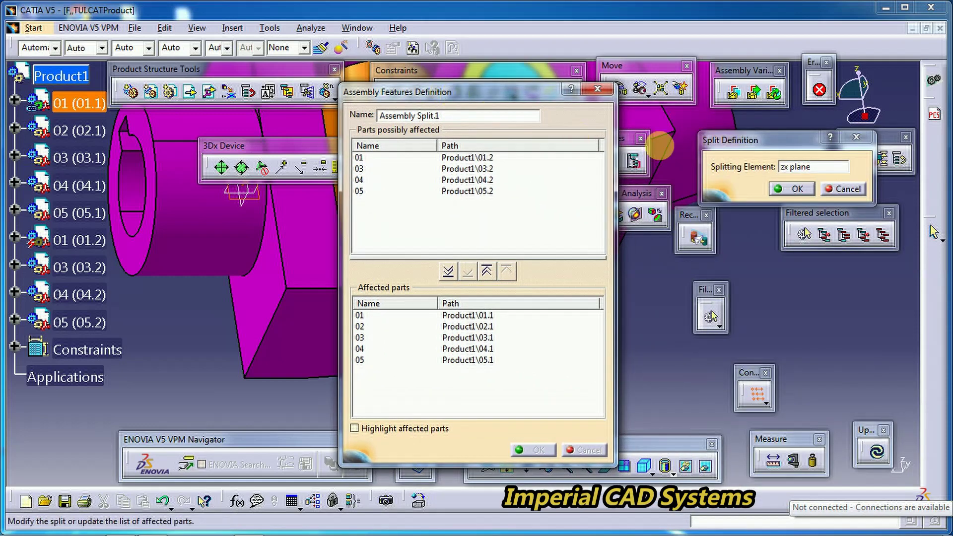
Step: Confirm the zx-plane split and orbit to inspect the half-sectioned parts 01–05
click(792, 189)
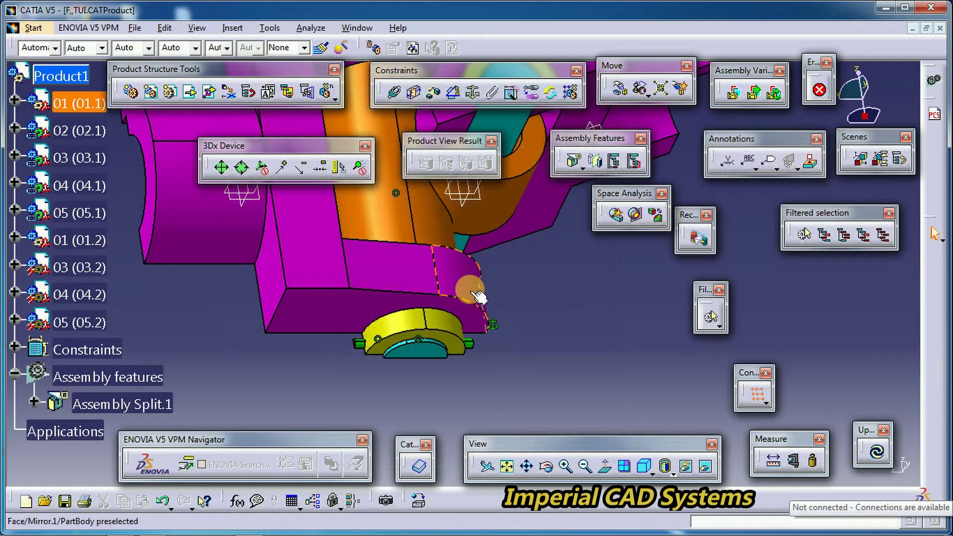
mouse_move(536, 287)
middle_down()
mouse_move(545, 382)
mouse_move(452, 312)
mouse_move(610, 335)
mouse_move(458, 379)
mouse_move(623, 269)
mouse_move(415, 347)
mouse_move(538, 340)
middle_up()
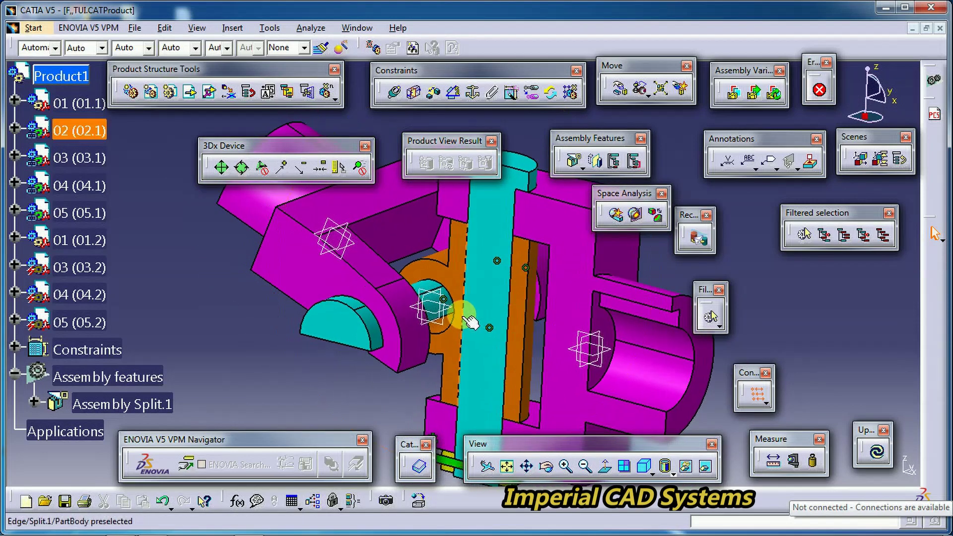
mouse_move(472, 323)
middle_down()
mouse_move(427, 333)
mouse_move(419, 323)
mouse_move(395, 338)
mouse_move(437, 304)
mouse_move(489, 304)
mouse_move(484, 341)
mouse_move(434, 283)
mouse_move(344, 330)
mouse_move(367, 312)
middle_up()
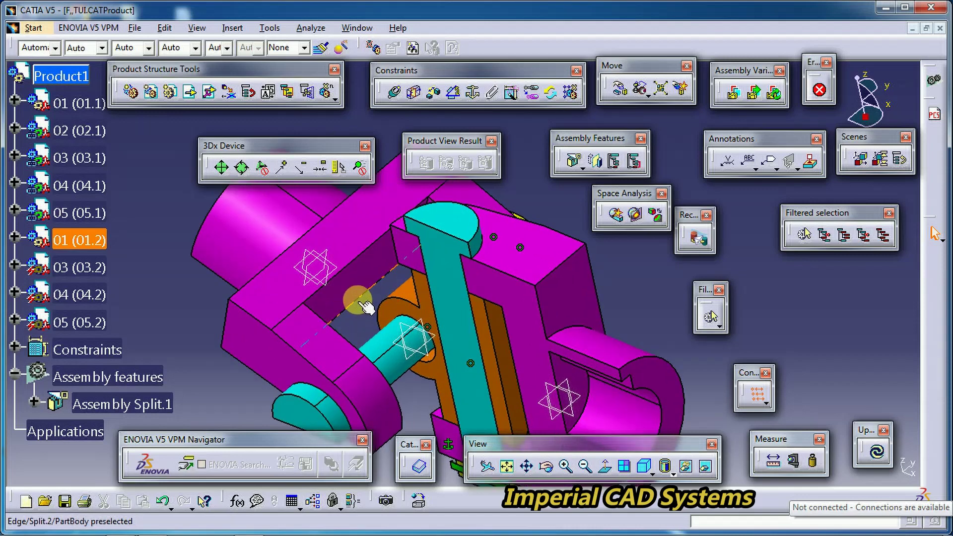
mouse_move(358, 335)
middle_down()
mouse_move(394, 339)
mouse_move(404, 321)
middle_up()
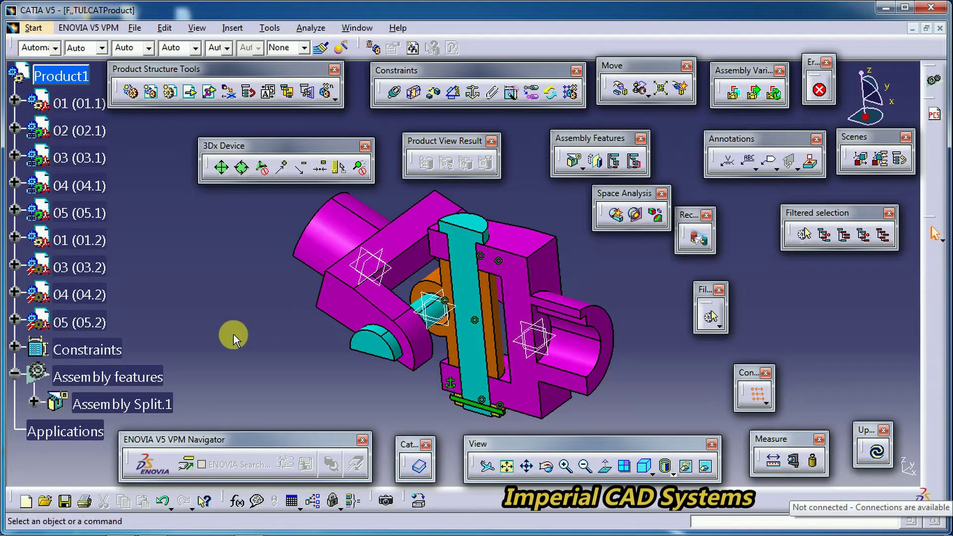
Step: Delete Assembly Split.1 from its context menu in the specification tree
right_click(139, 405)
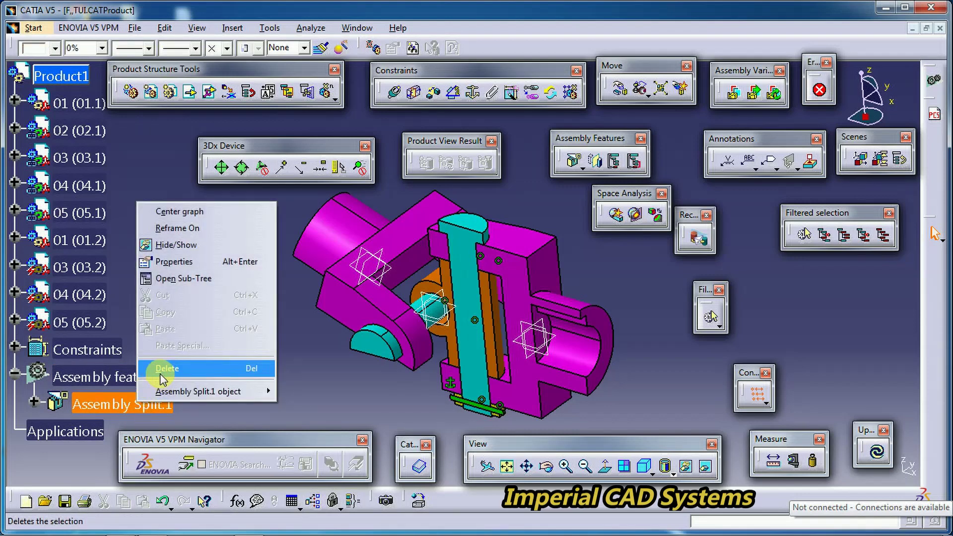
click(162, 369)
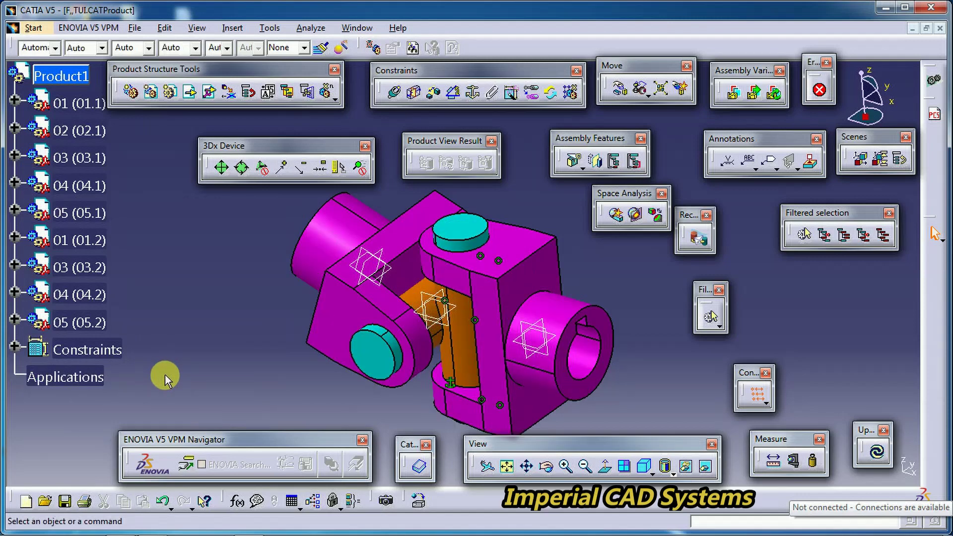
middle_drag(238, 376, 233, 359)
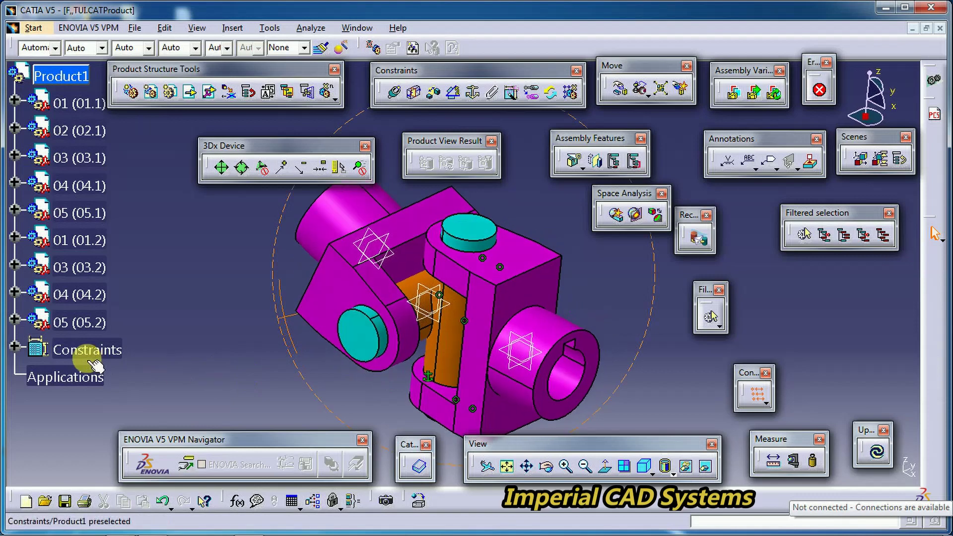